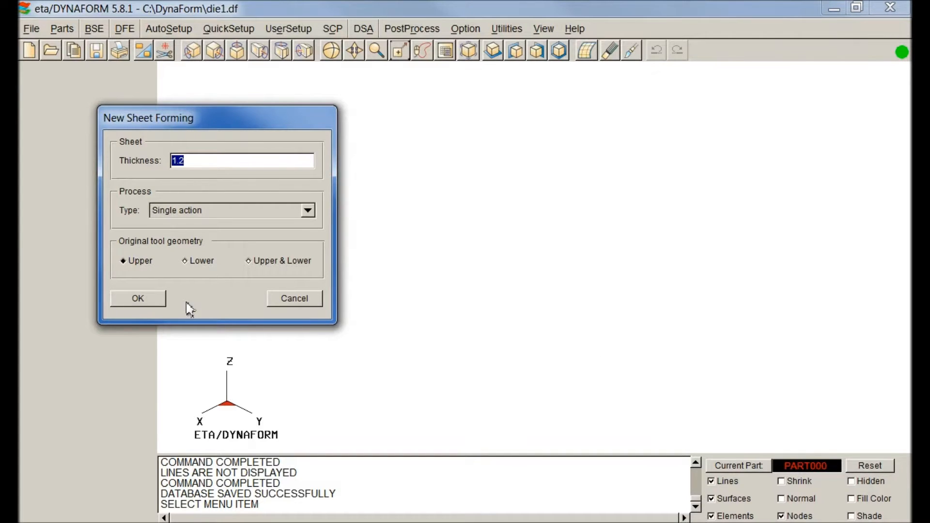
Create a single-action sheet forming setup with 1.2 sheet thickness and upper tool geometry, and open the blank generator.
click(138, 299)
drag(136, 102, 189, 54)
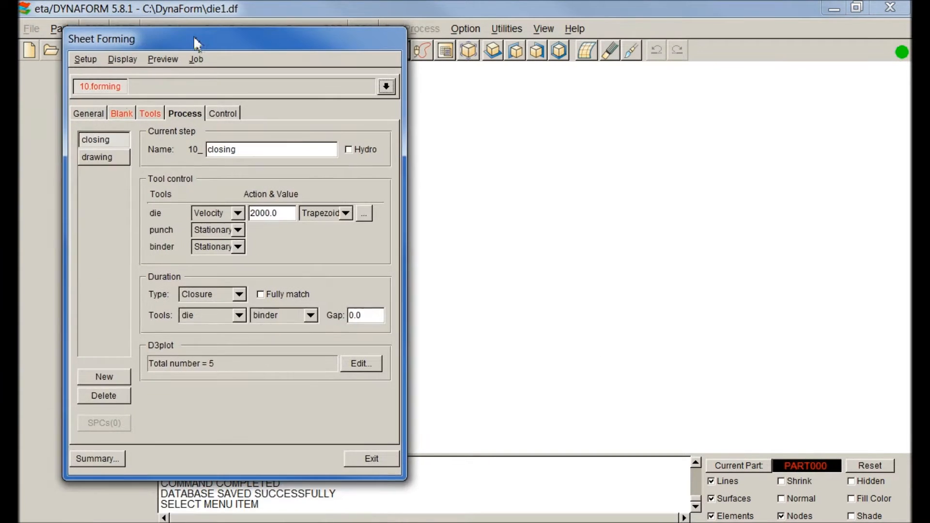
click(124, 117)
click(130, 167)
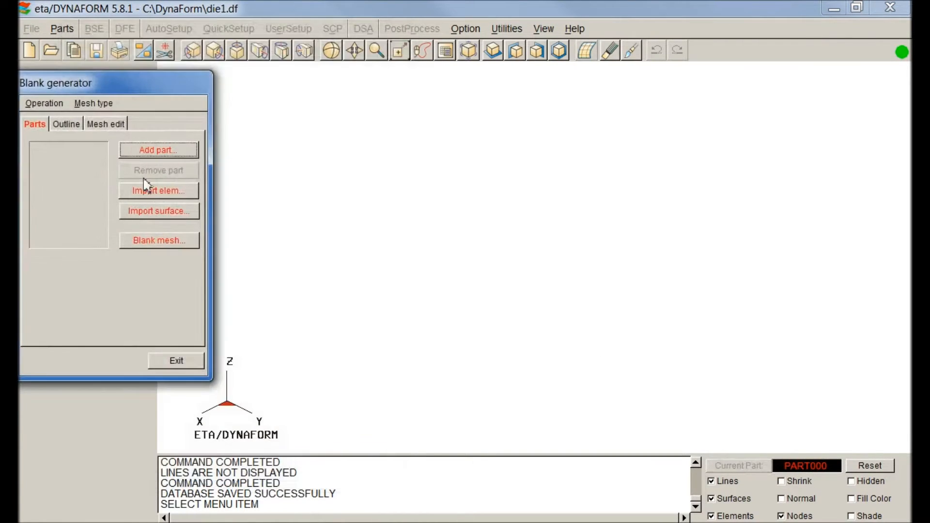
Import blank.igs as outline geometry for the blank and show it in isometric view.
click(76, 124)
click(67, 299)
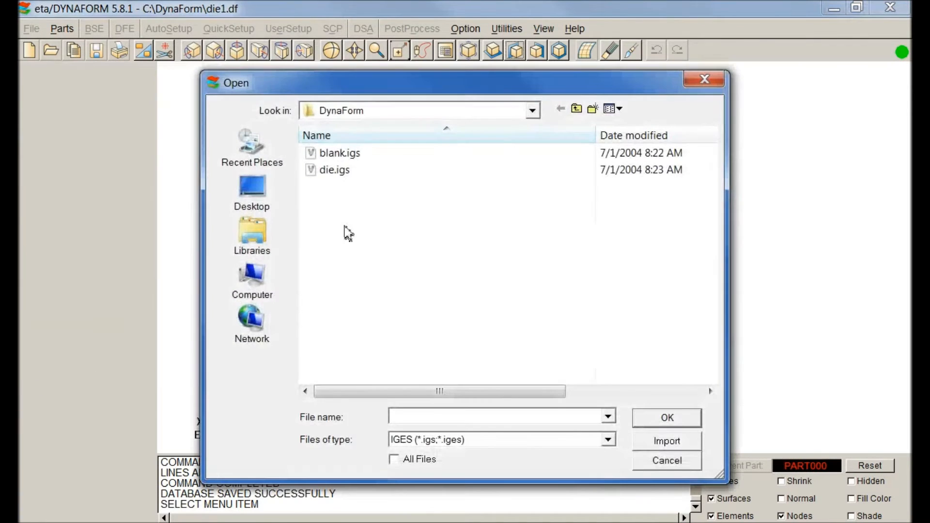
click(344, 154)
click(667, 418)
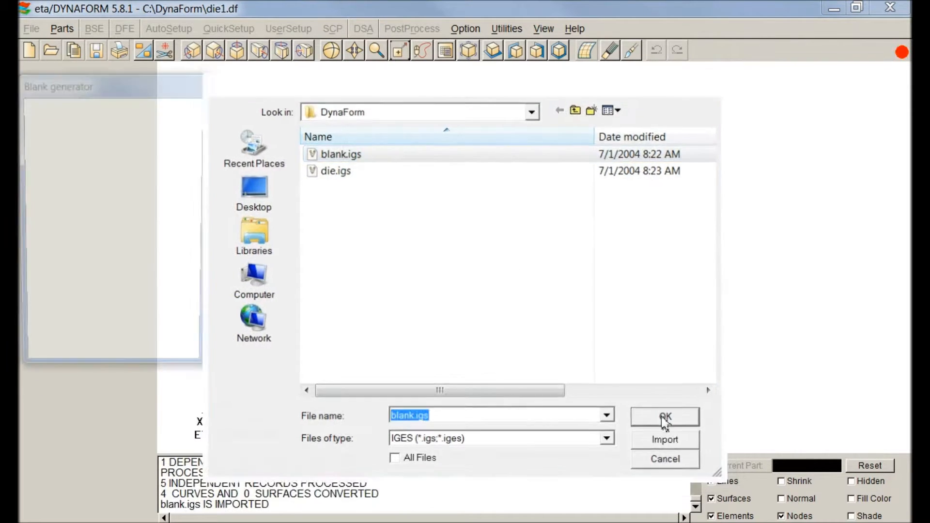
click(499, 50)
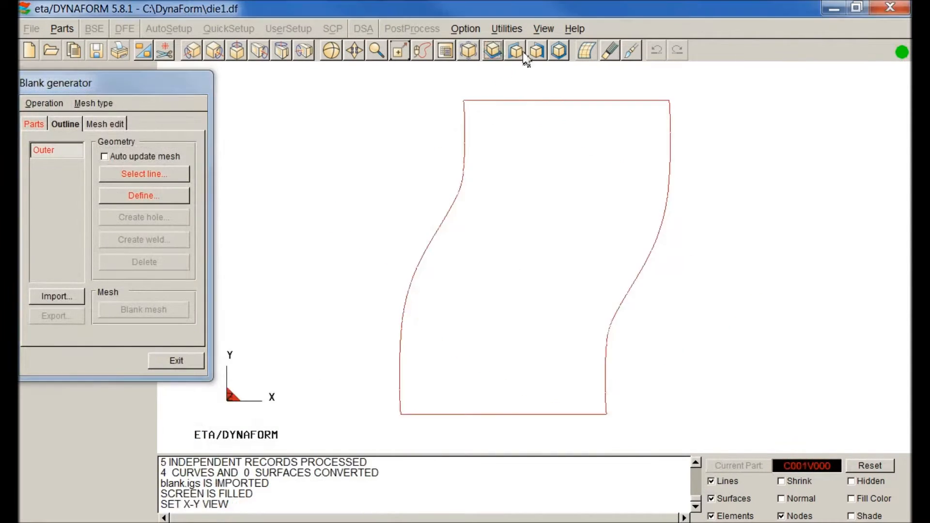
click(559, 50)
Define the blank's outer outline from all lines of the imported part and generate the blank mesh.
click(156, 175)
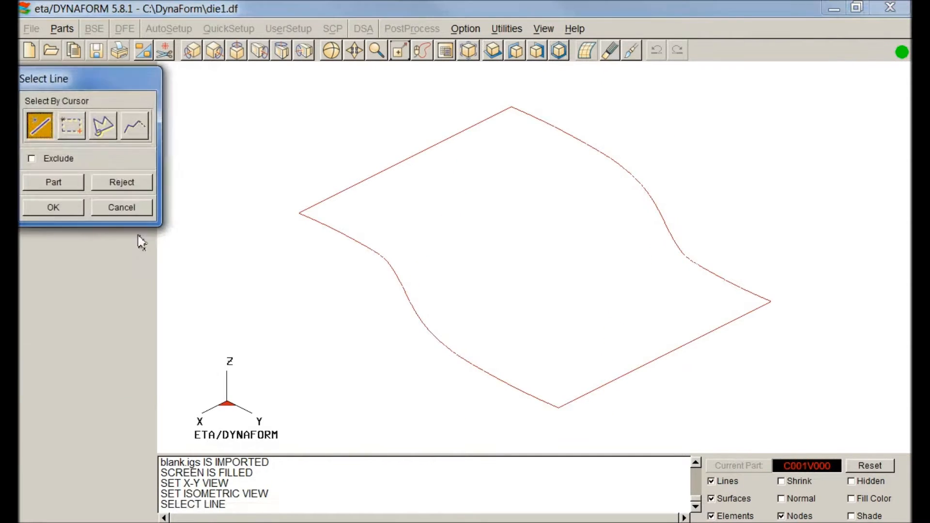
click(53, 182)
click(63, 314)
click(52, 207)
click(141, 313)
click(75, 168)
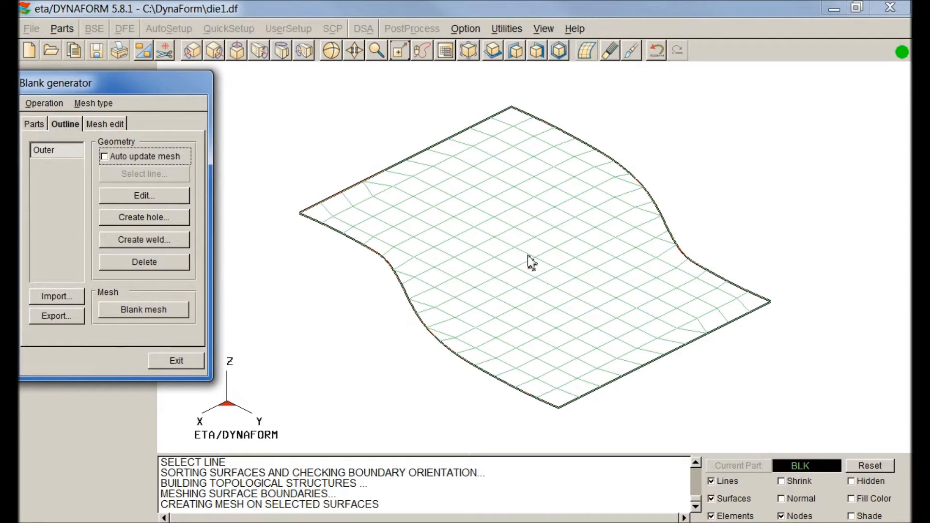
click(151, 364)
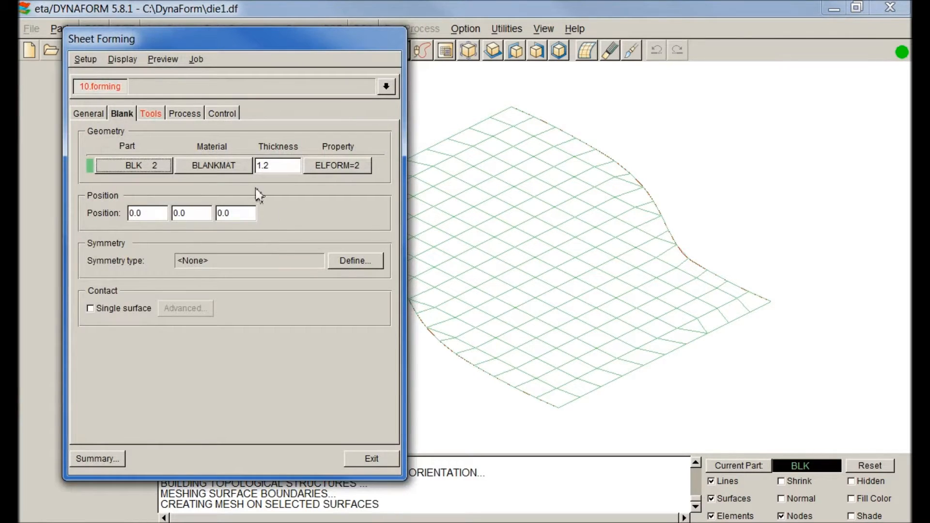
Assign the mild steel CQ (36) from the United States material library to the blank.
click(233, 168)
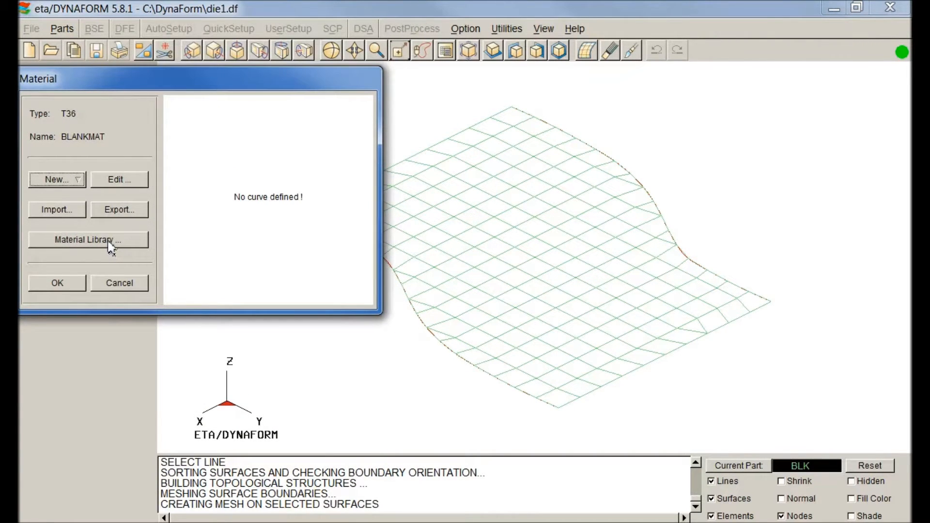
click(111, 240)
click(106, 172)
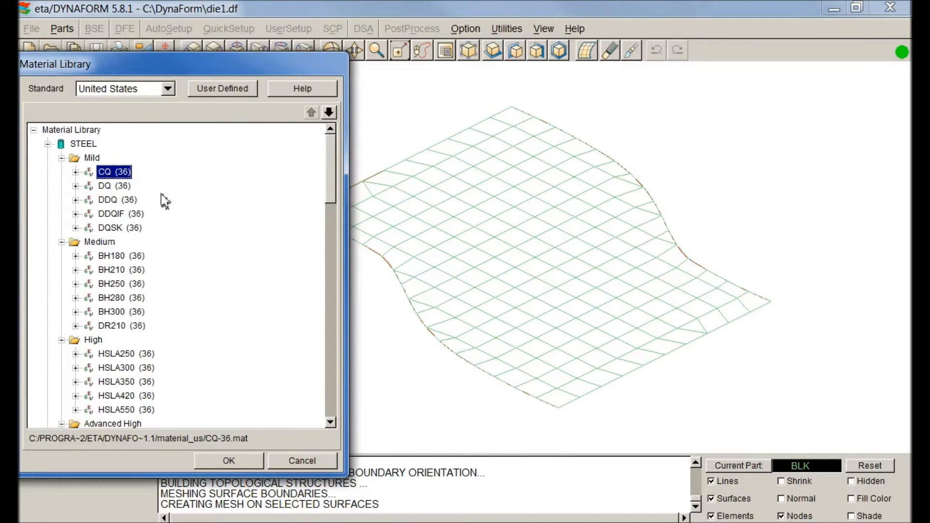
mouse_move(338, 160)
mouse_down()
mouse_move(334, 315)
mouse_move(333, 165)
mouse_up()
click(219, 462)
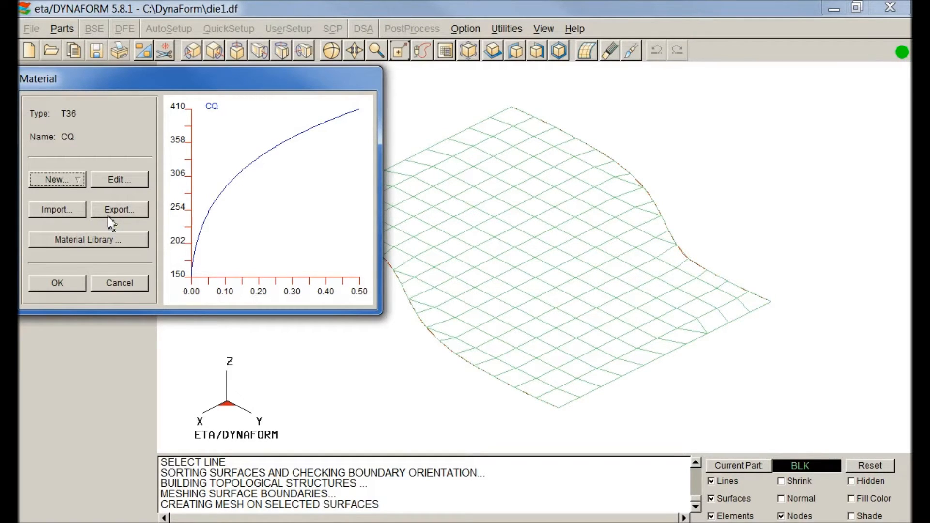
click(58, 284)
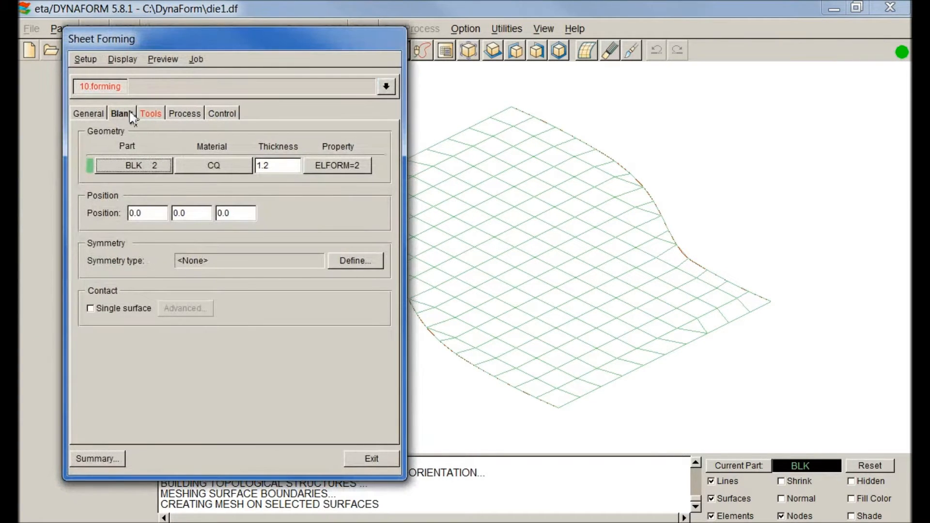
Import die.igs with its lines and surfaces as the die geometry in tool preparation.
click(151, 114)
click(171, 198)
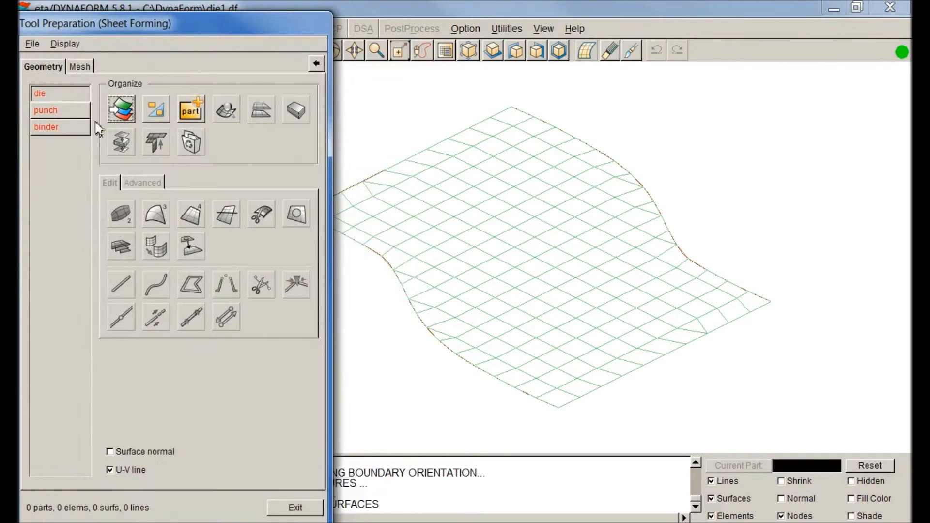
click(32, 43)
click(33, 58)
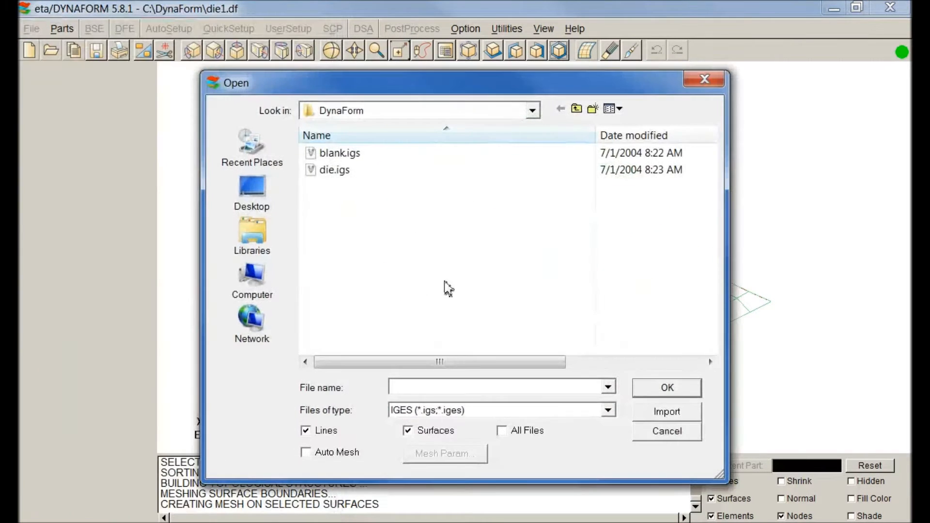
click(341, 170)
click(665, 388)
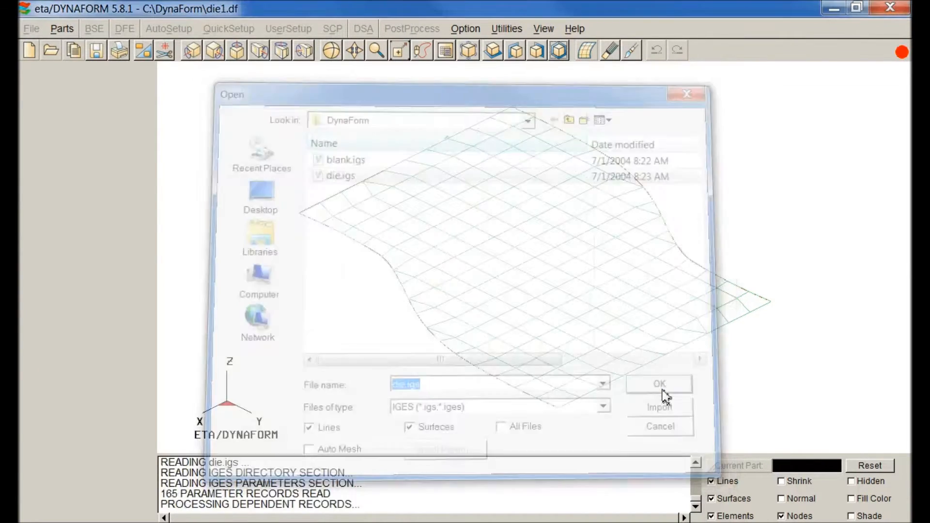
ctrl+drag(652, 359, 521, 253)
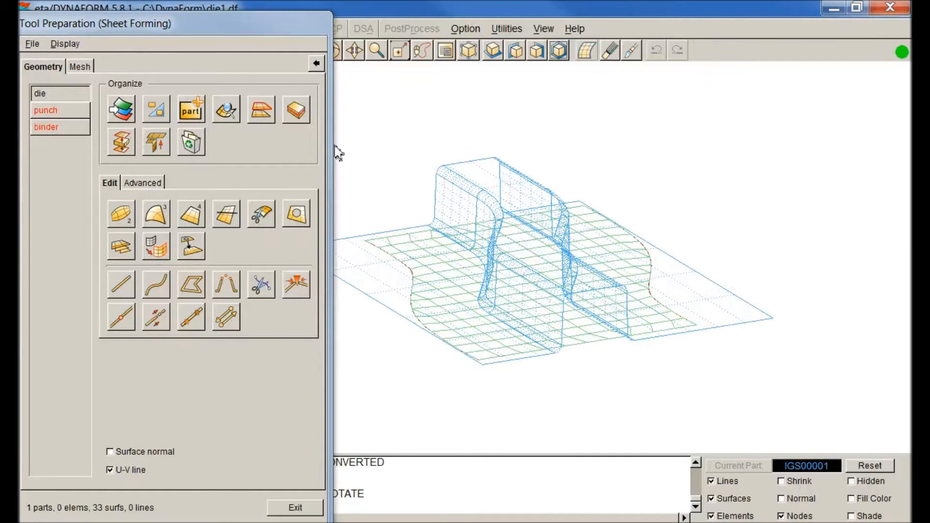
Mesh the die surfaces with a connected Tool Mesh of maximum size 30 and minimum size 0.5, and accept the mesh.
click(80, 66)
click(296, 110)
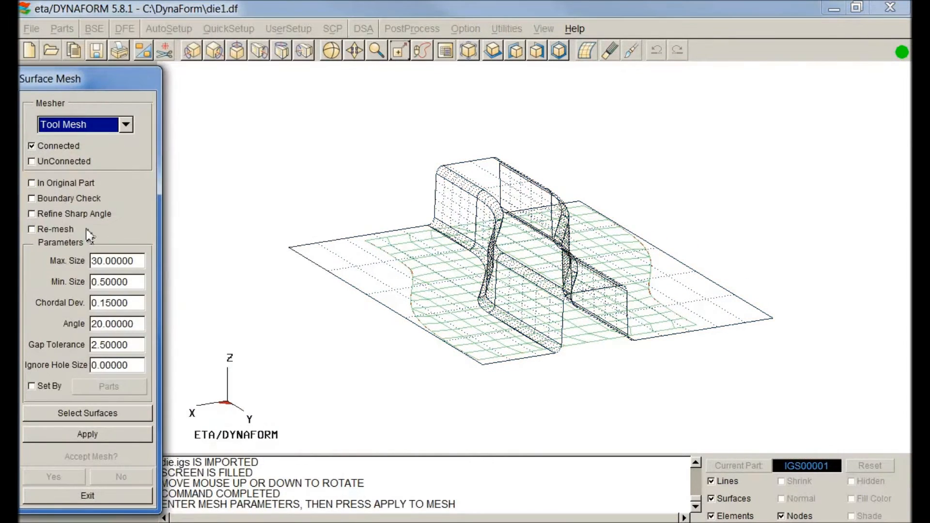
click(86, 434)
ctrl+drag(364, 329, 550, 283)
click(52, 477)
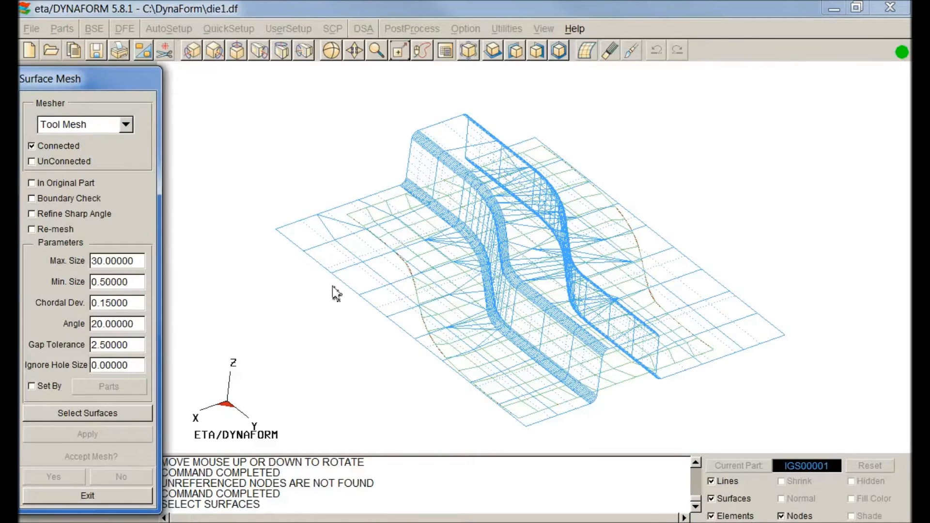
click(77, 501)
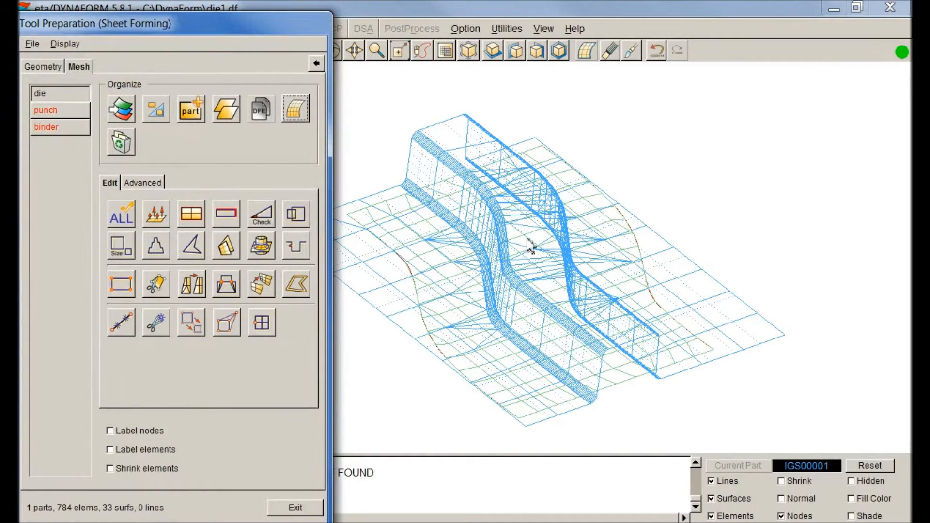
ctrl+drag(612, 308, 533, 249)
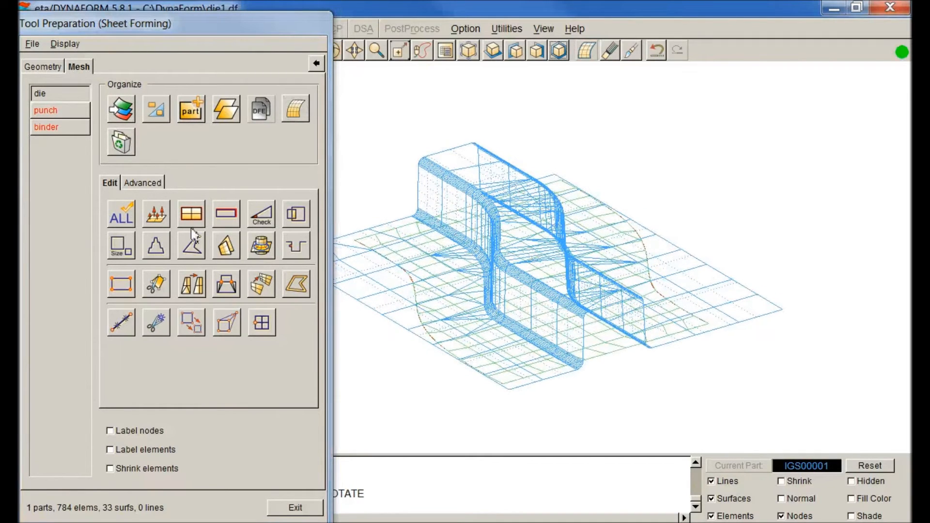
Copy the die's top and wall elements above the lower radii into the punch without offset, window-selecting them in the X-Z view.
click(62, 111)
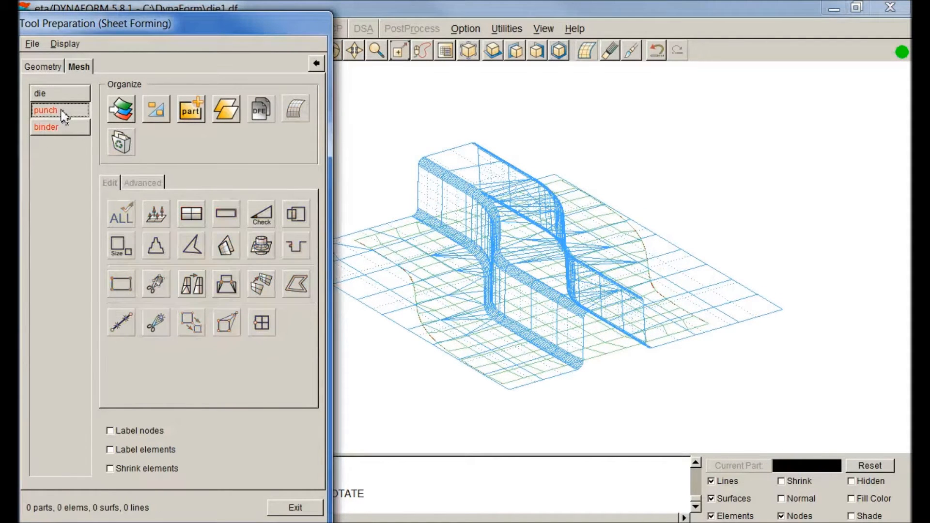
click(226, 109)
click(536, 50)
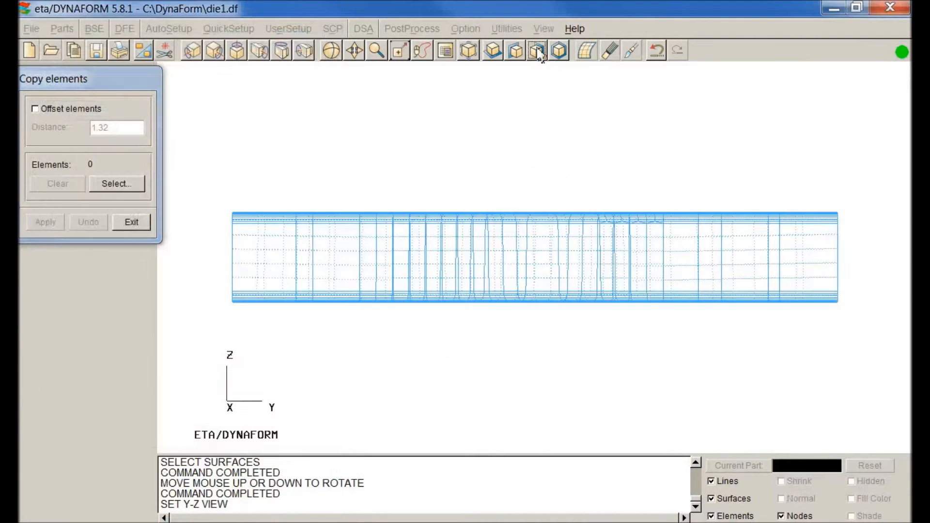
click(516, 50)
click(112, 185)
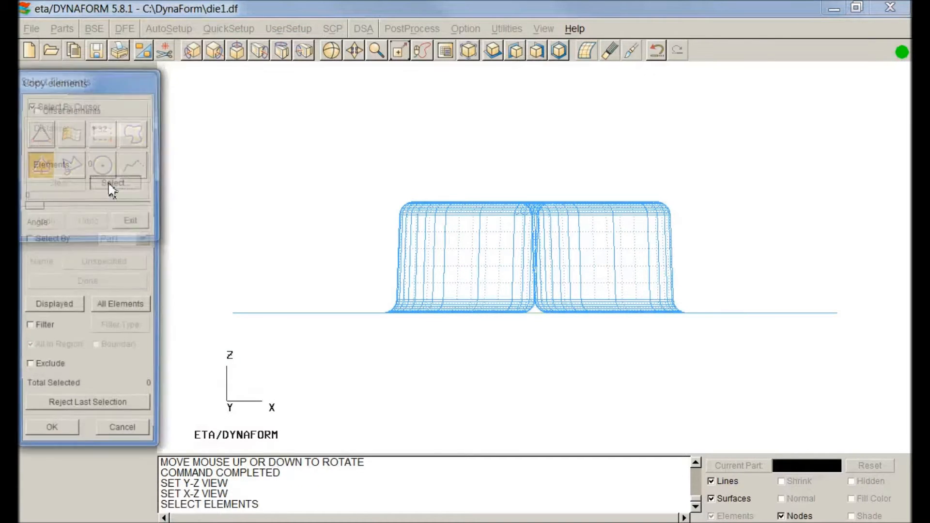
click(70, 138)
click(101, 133)
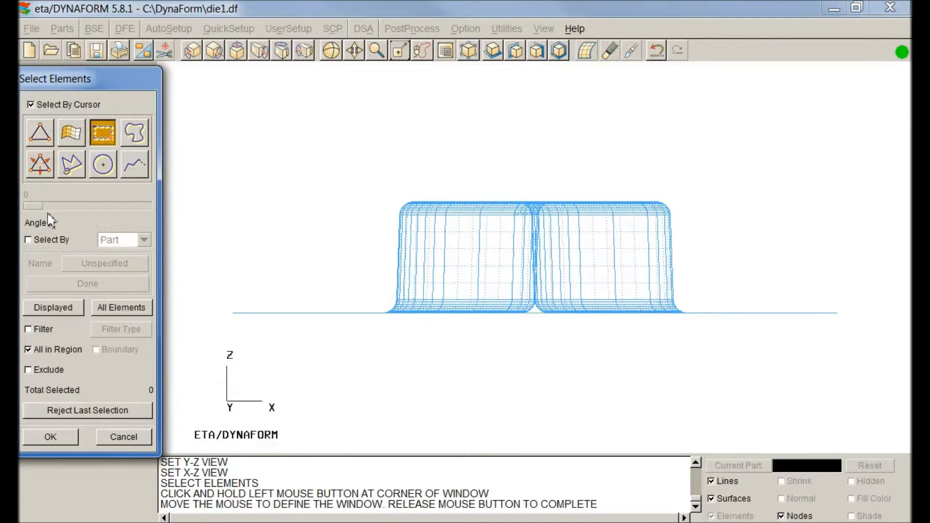
drag(347, 157, 704, 303)
click(47, 436)
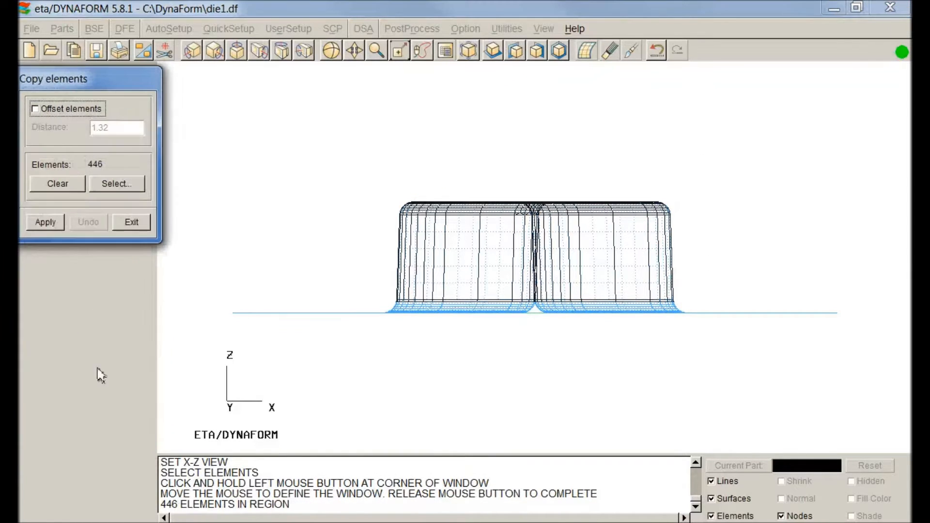
click(59, 225)
click(129, 223)
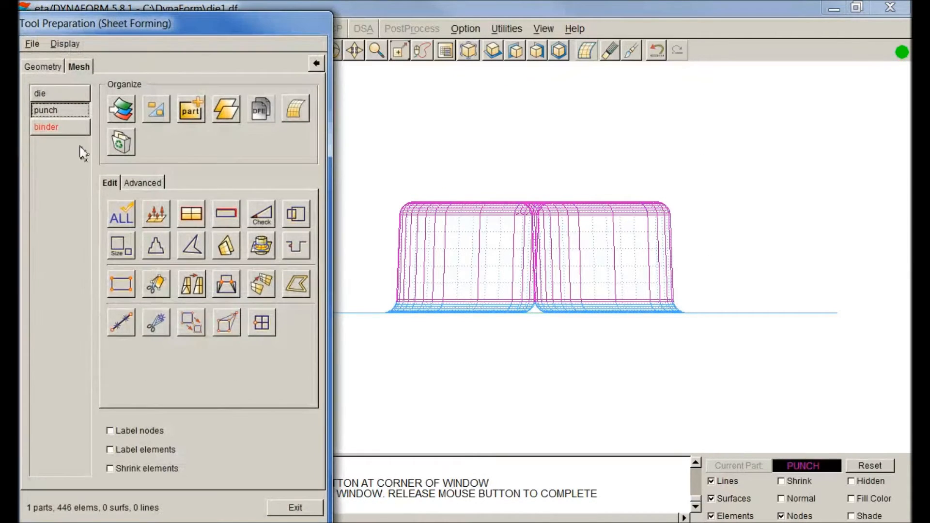
Copy the flat flange elements on both sides of the die into the binder without offset, using a spread angle of 1, and finish tool preparation.
click(232, 116)
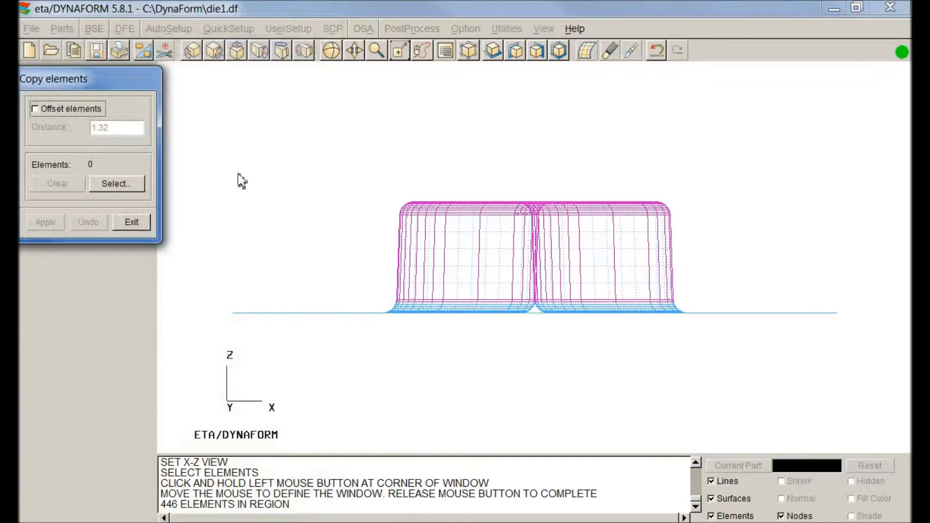
click(118, 182)
click(49, 169)
drag(34, 206, 45, 209)
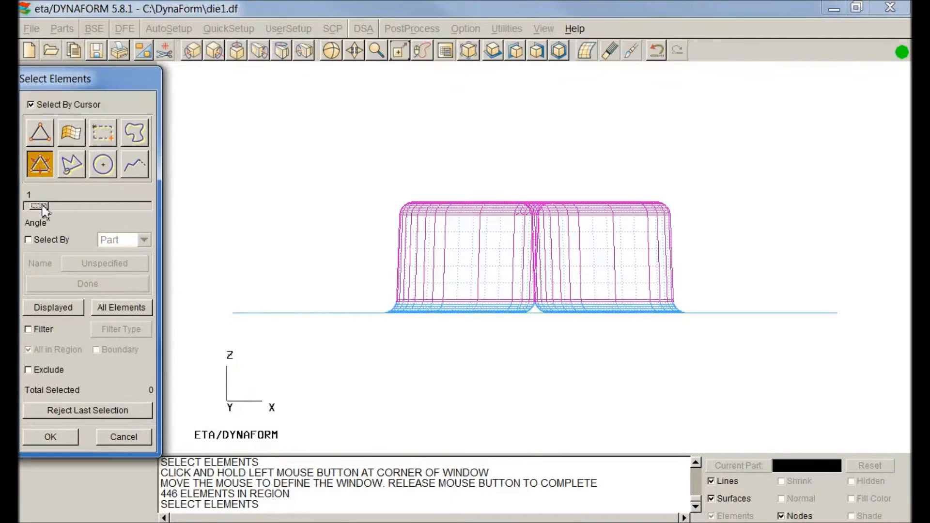
click(559, 51)
click(320, 276)
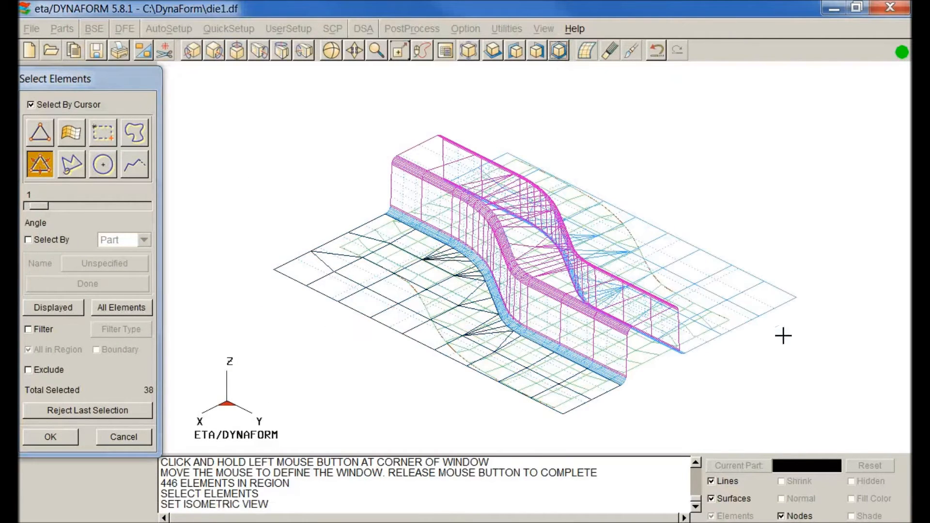
click(758, 302)
click(48, 449)
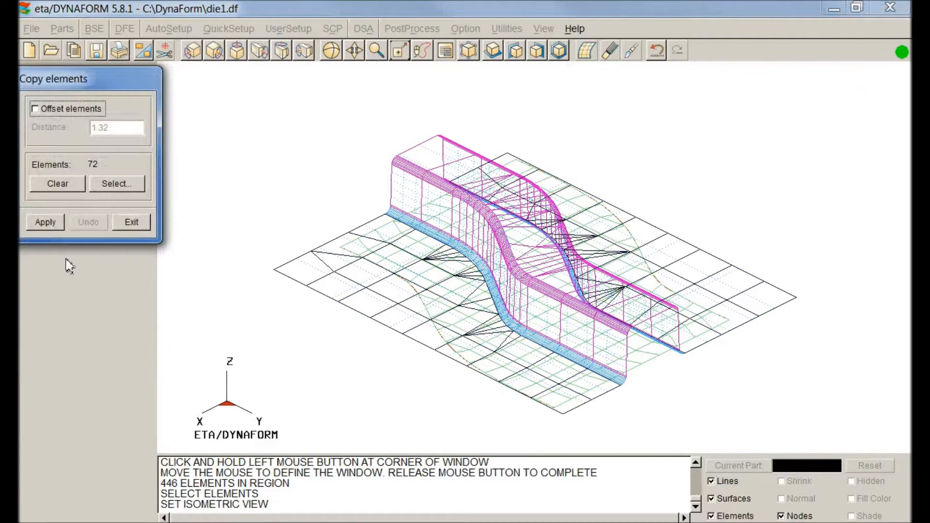
click(46, 222)
click(135, 223)
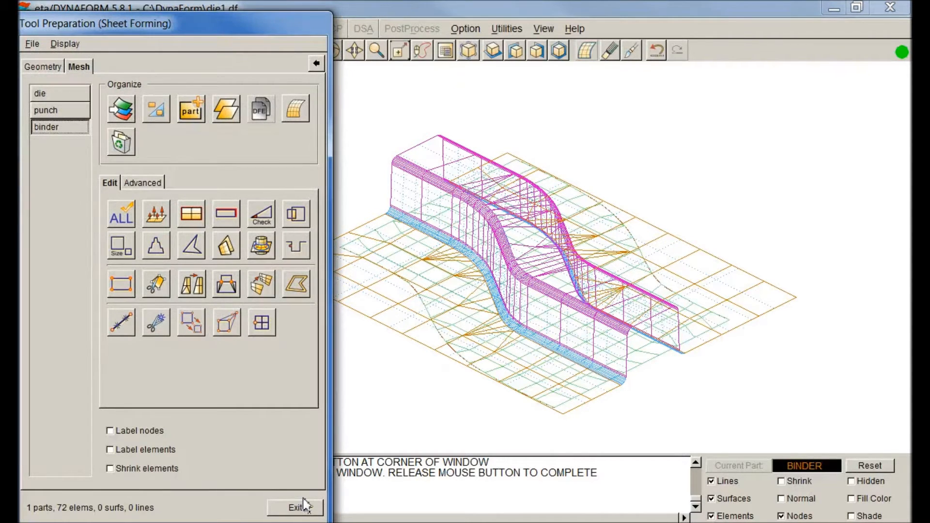
click(304, 506)
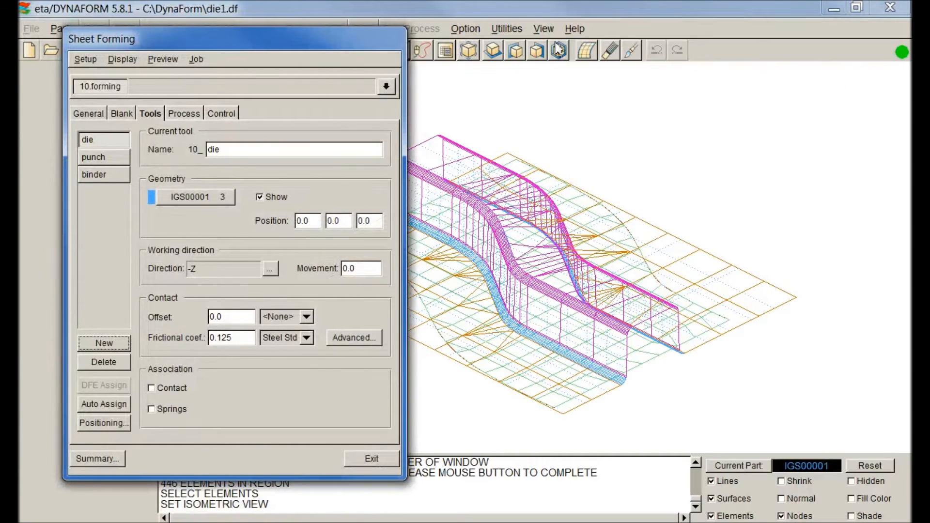
Hide the lines and surfaces, and apply automatic positioning with the blank on the punch and the die and binder on the blank.
click(720, 502)
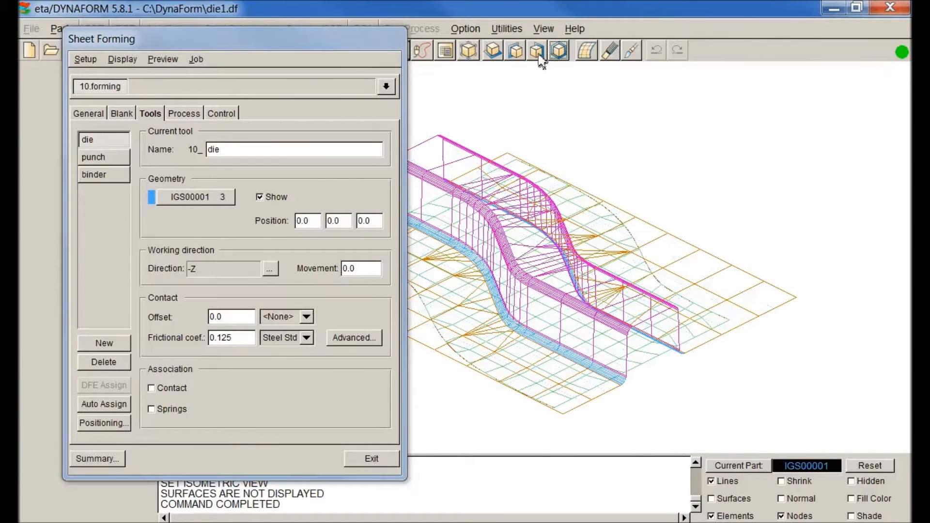
click(516, 52)
click(92, 423)
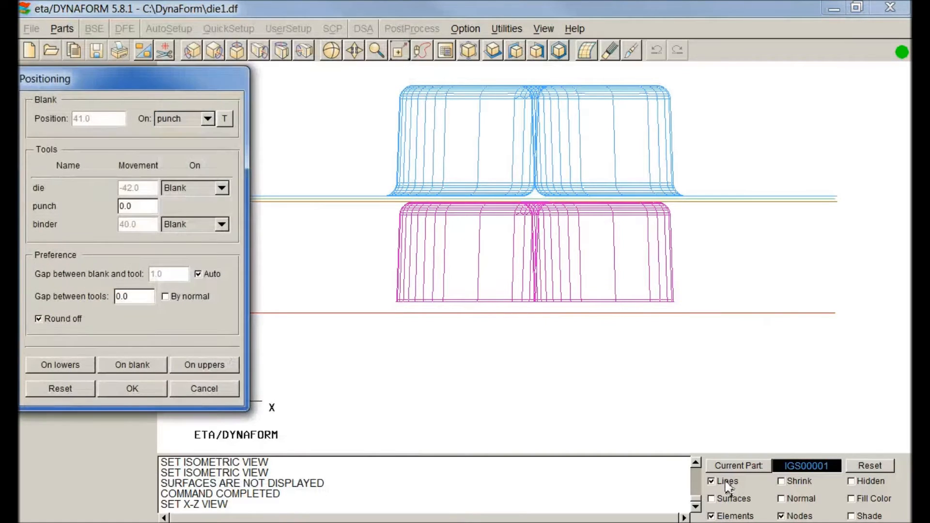
click(726, 482)
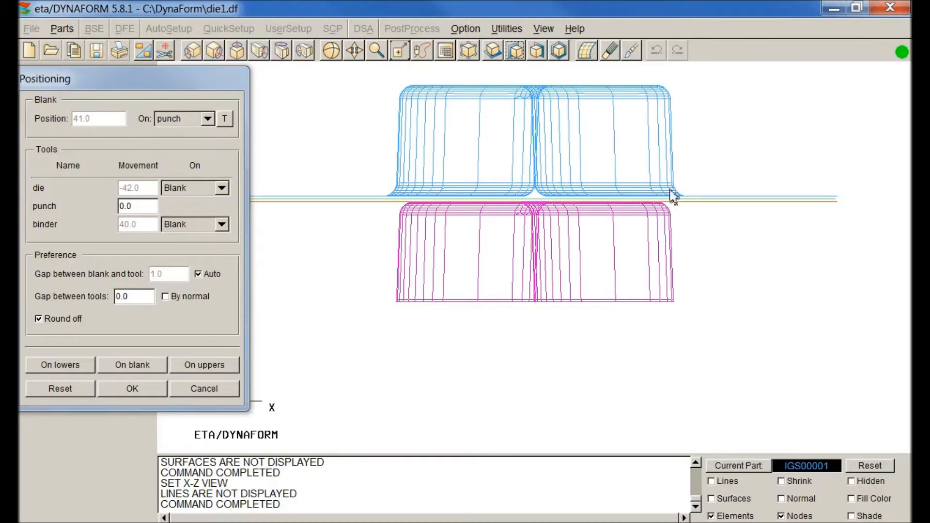
click(153, 389)
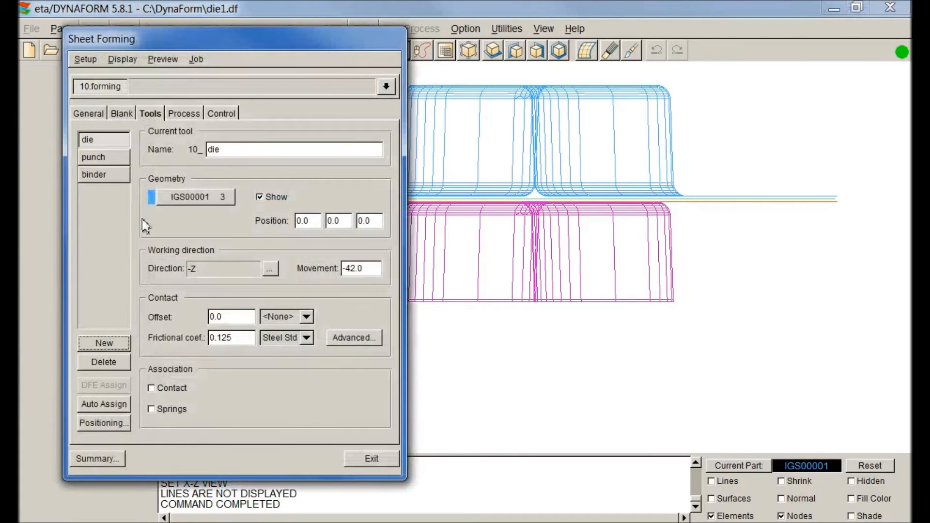
Set the constant binder force of the drawing stage to 356000 and open the job commands.
click(181, 115)
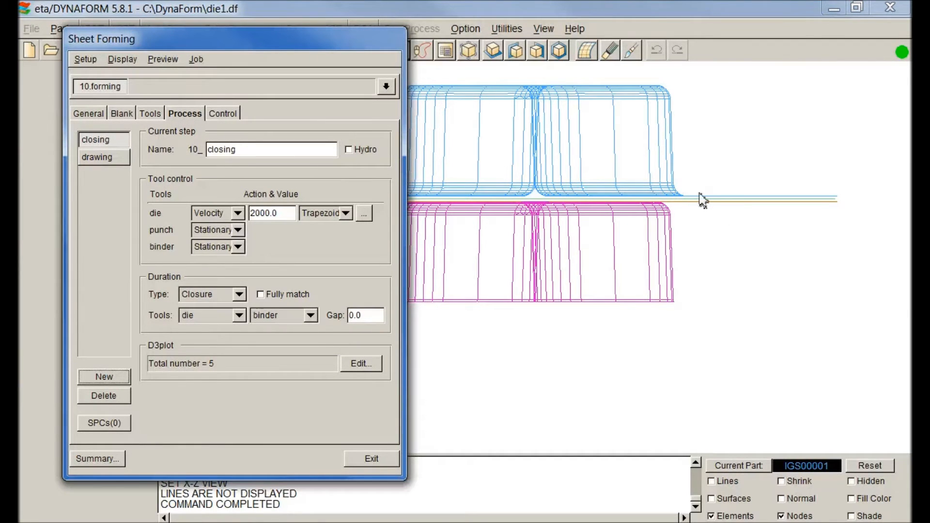
click(97, 157)
drag(267, 246, 228, 241)
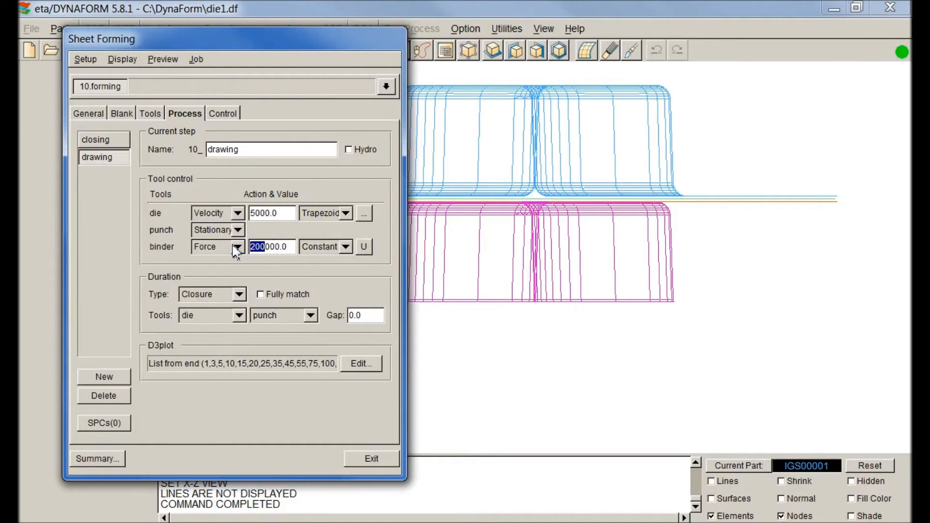
text(356)
click(198, 61)
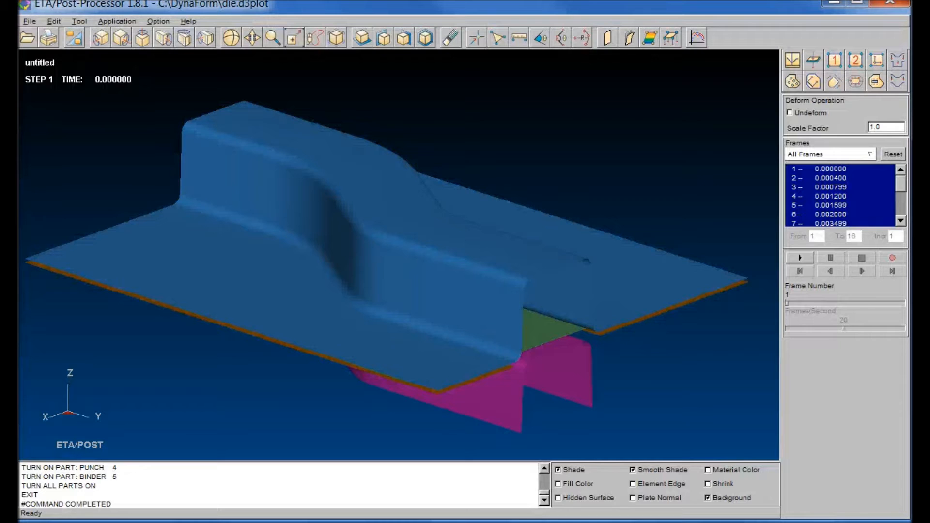
Inspect the tool assembly of die.d3plot in ETA/Post-Processor, and hide the die, punch and binder so only the blank is displayed.
ctrl+drag(611, 256, 601, 222)
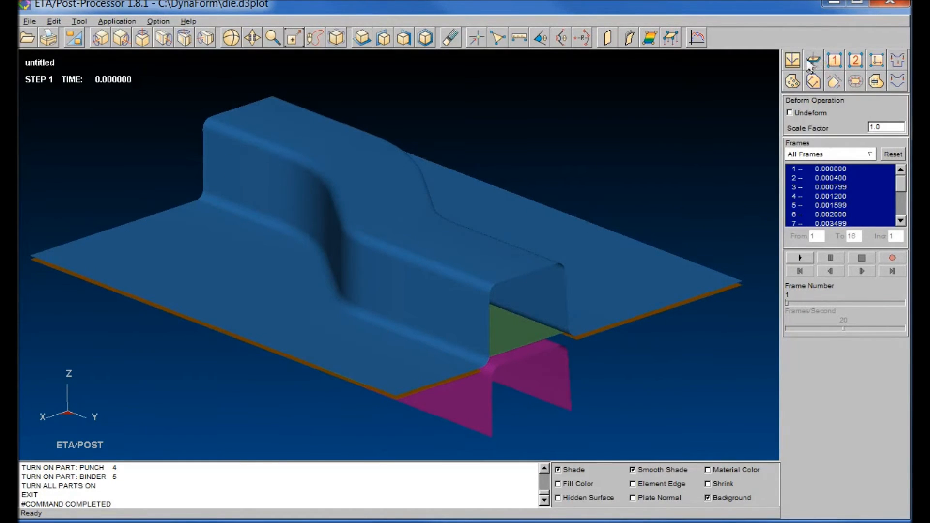
click(117, 20)
click(117, 31)
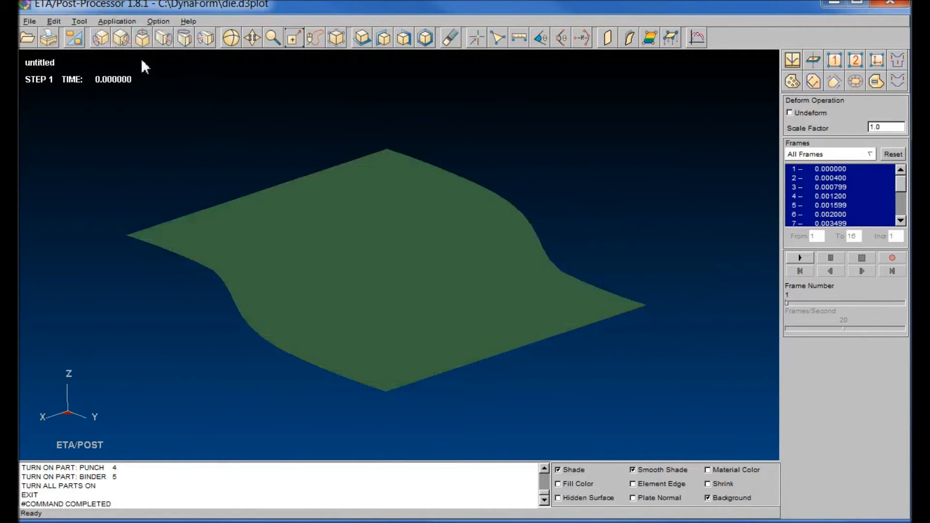
mouse_move(558, 255)
ctrl+mouse_down()
mouse_move(554, 239)
mouse_move(559, 252)
ctrl+mouse_up()
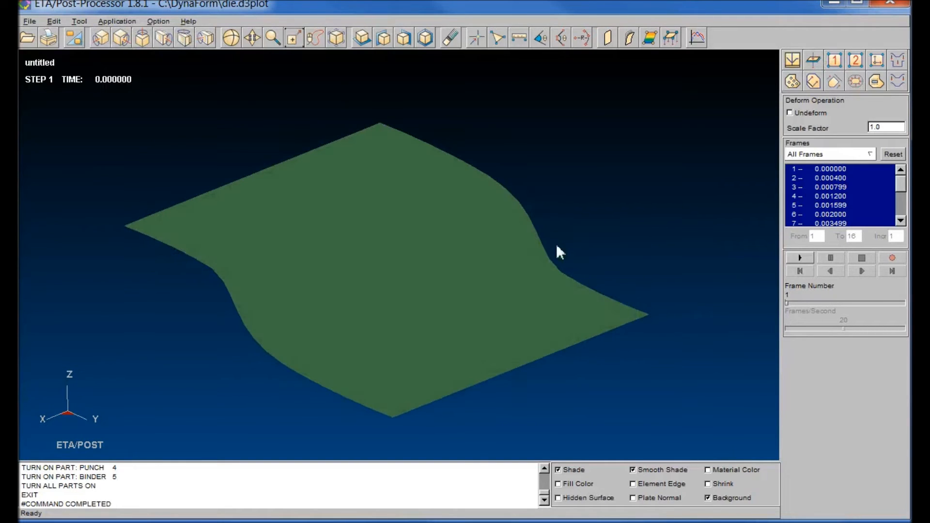
Animate the forming limit diagram on the blank over all frames, pause it, inspect the final frame, and end the animation.
click(797, 65)
click(800, 423)
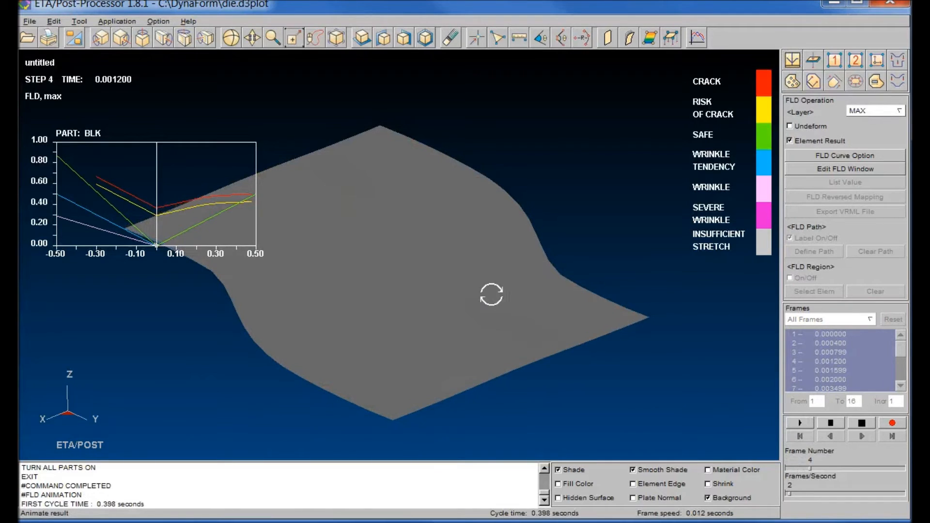
ctrl+drag(492, 295, 516, 300)
ctrl+middle_drag(516, 300, 573, 243)
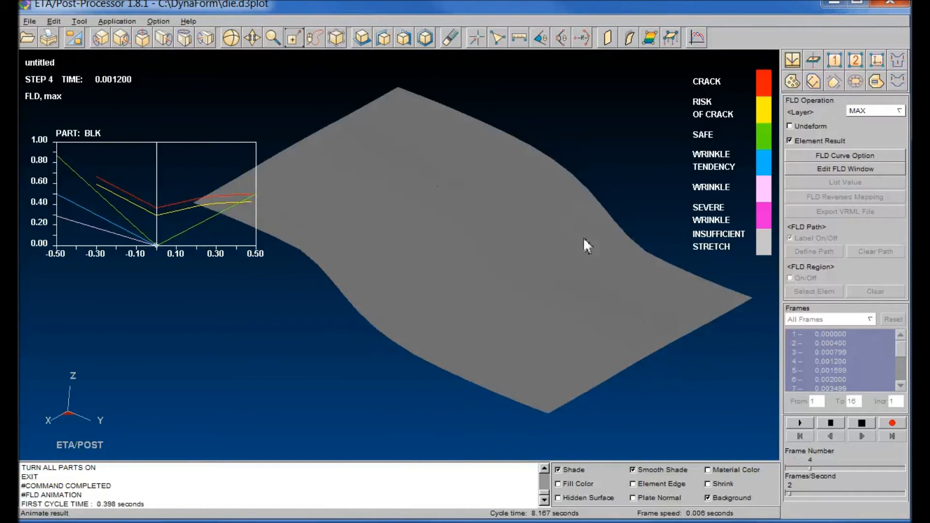
click(837, 423)
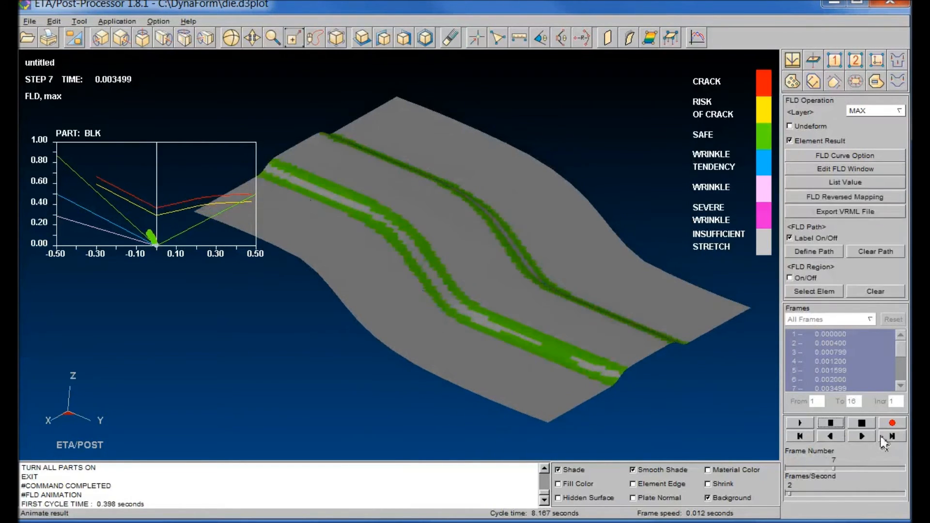
click(891, 436)
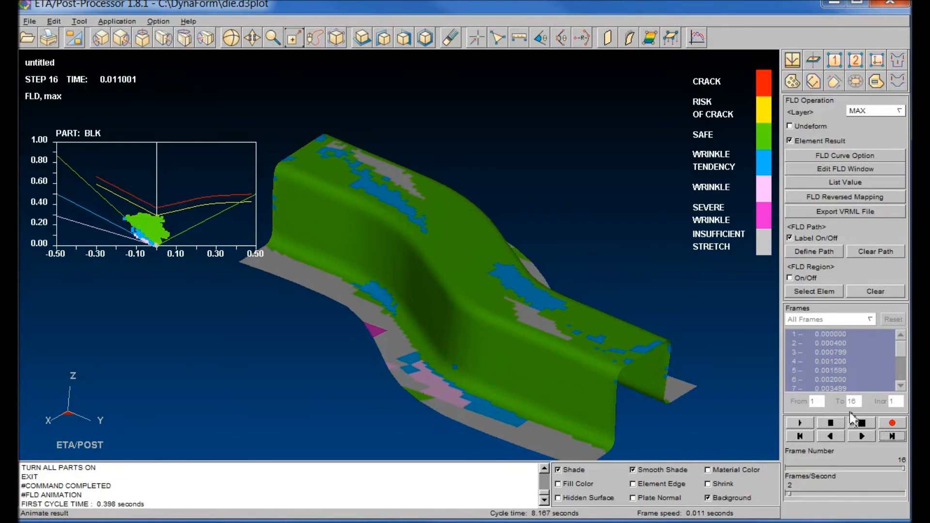
click(862, 423)
Animate the blank's thickness strain over all frames, pause it, and examine the thinning contours on the final frame.
click(813, 60)
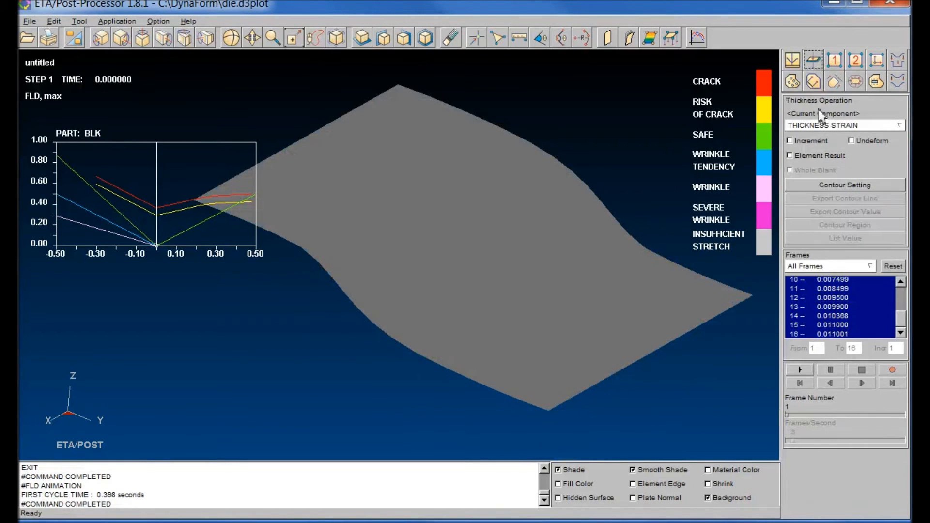
click(799, 370)
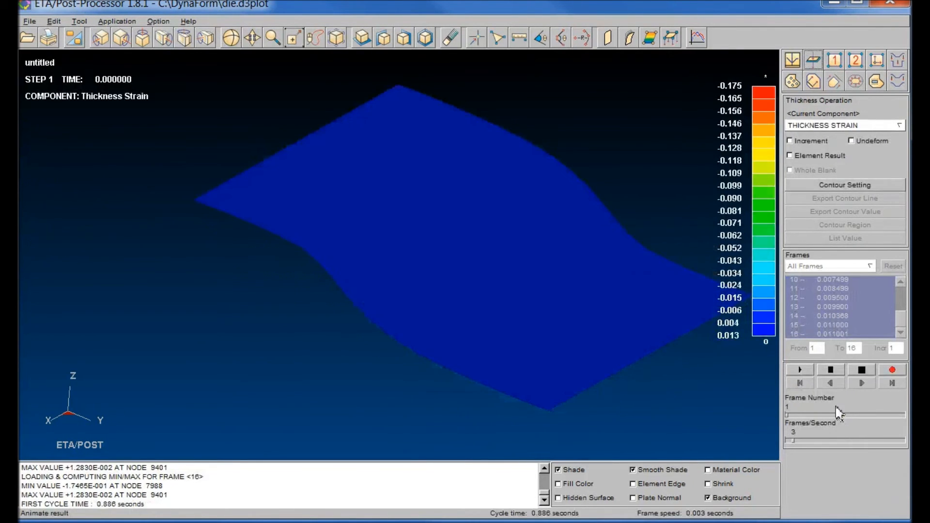
click(830, 369)
click(893, 384)
ctrl+drag(571, 301, 583, 297)
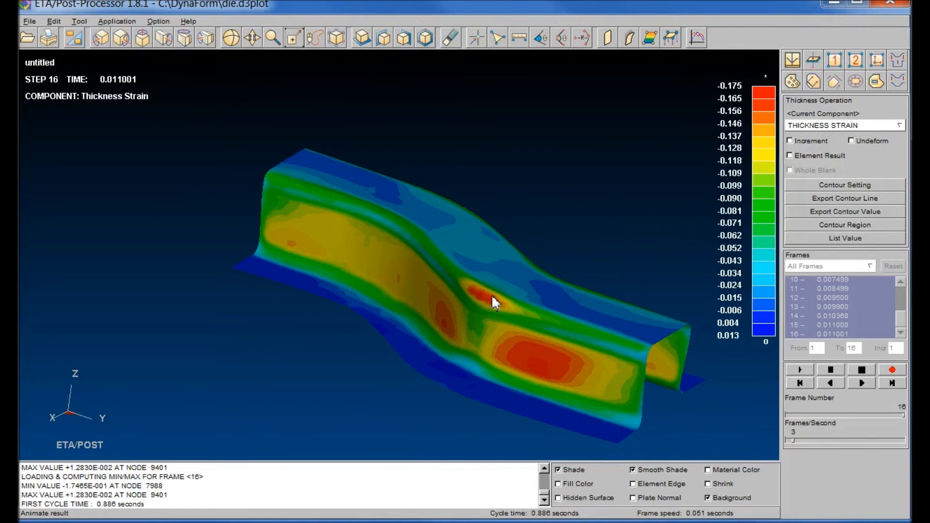
ctrl+drag(558, 230, 535, 239)
Map the circular grid with radius 2.250 and offset 0.500 onto the blank, and examine its distortion on the final frame.
click(794, 82)
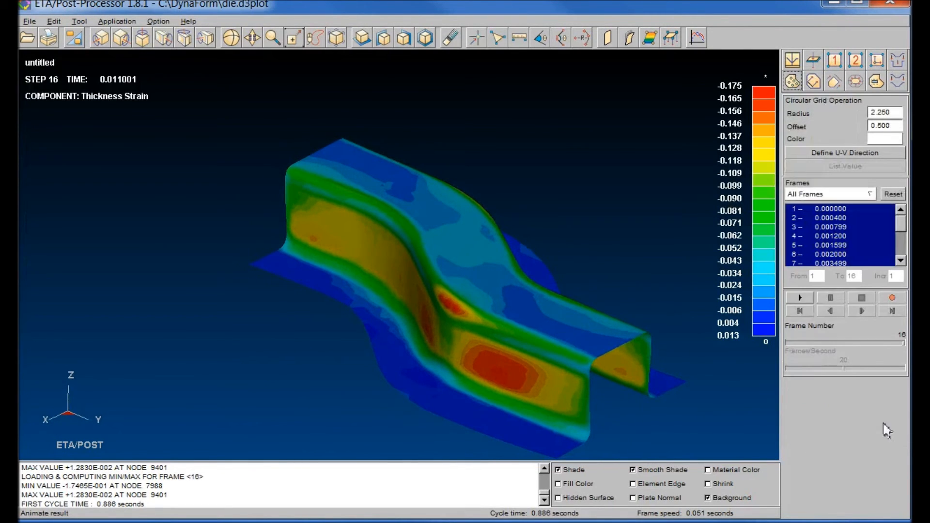
click(800, 297)
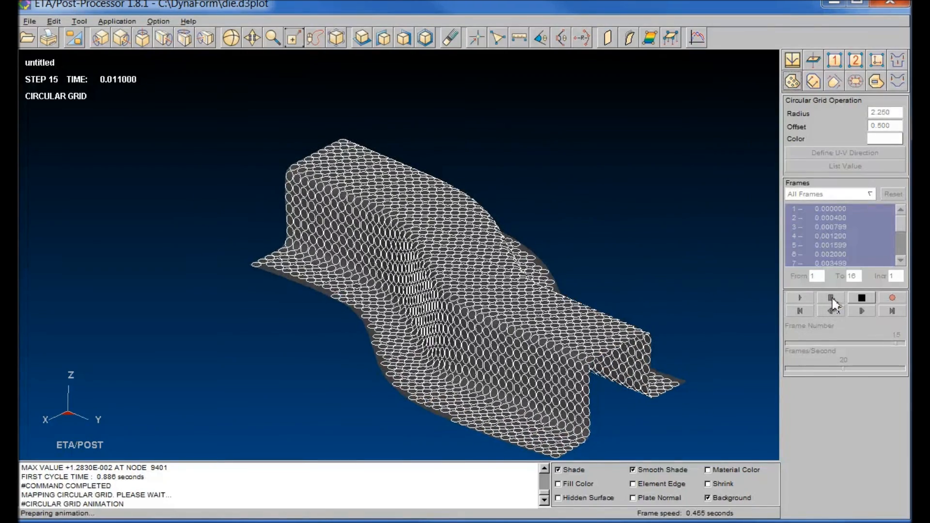
click(831, 299)
click(893, 312)
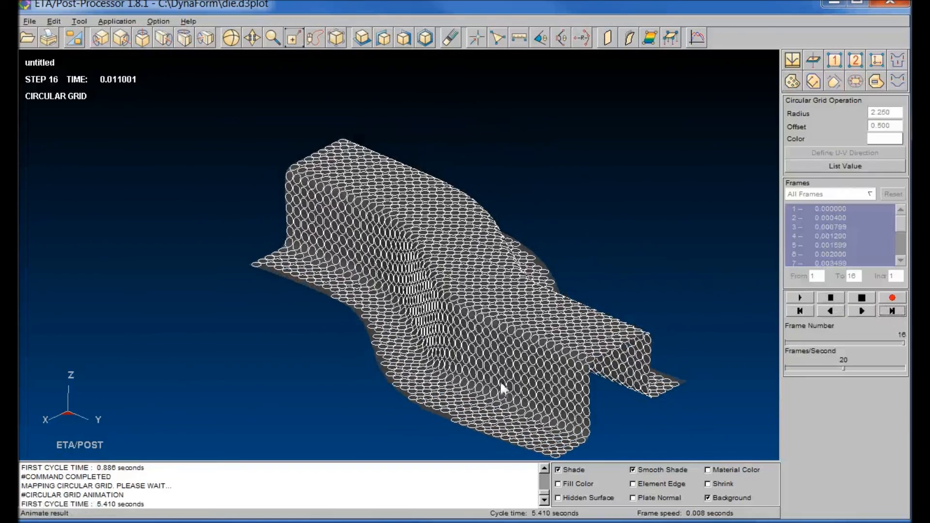
ctrl+drag(504, 342, 532, 339)
ctrl+middle_drag(533, 339, 473, 258)
ctrl+drag(473, 258, 508, 303)
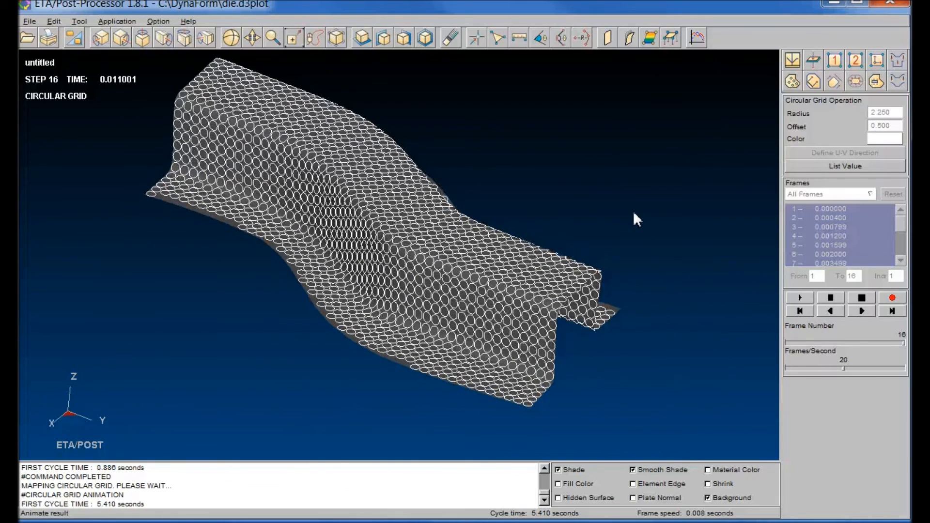